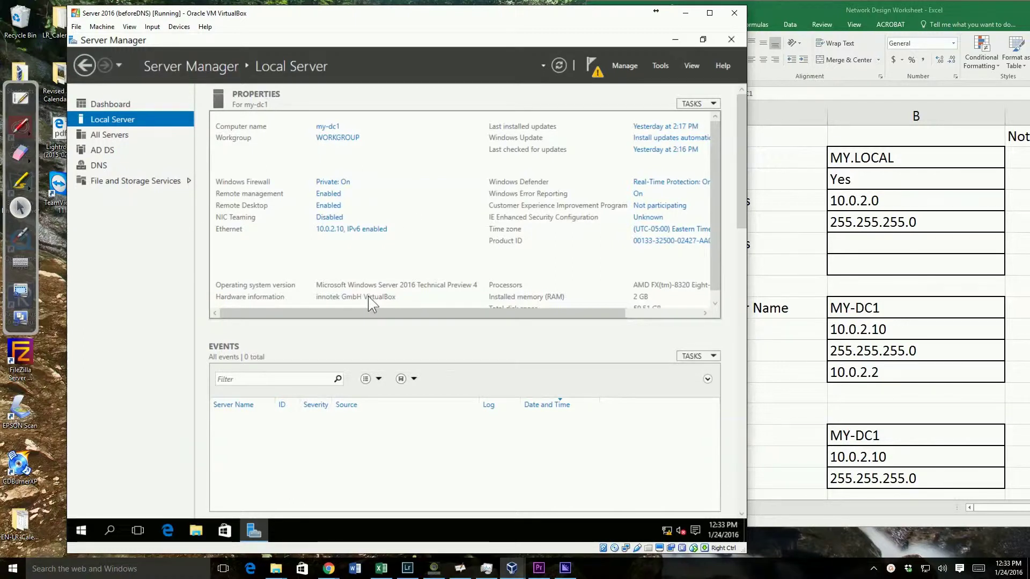
Step: Show the notice that AD DS on my-dc1 still needs post-deployment domain controller configuration
left_click(596, 66)
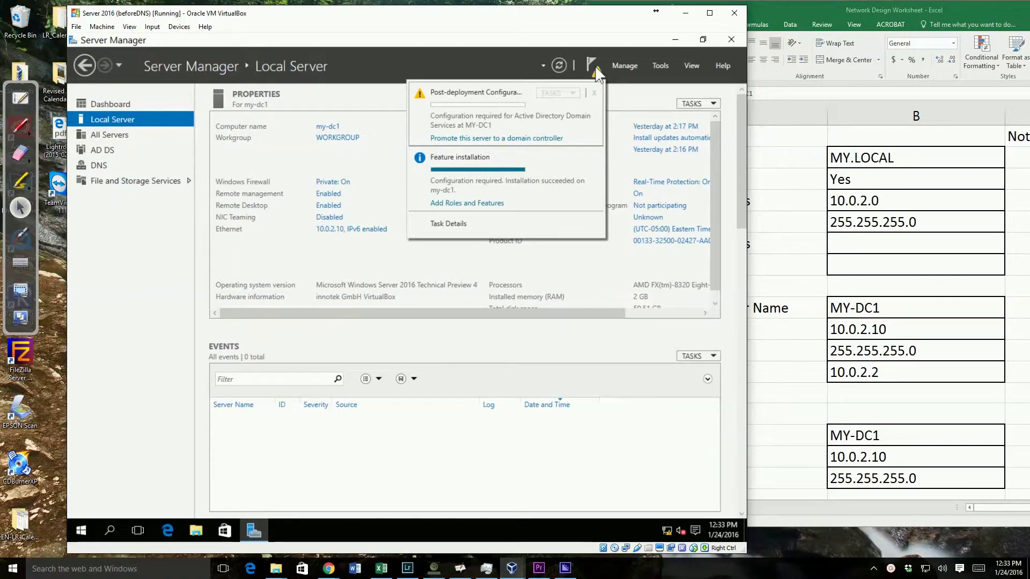
Step: Begin promoting the server, choosing Add a new forest with root domain name MY.LOCAL
left_click(502, 138)
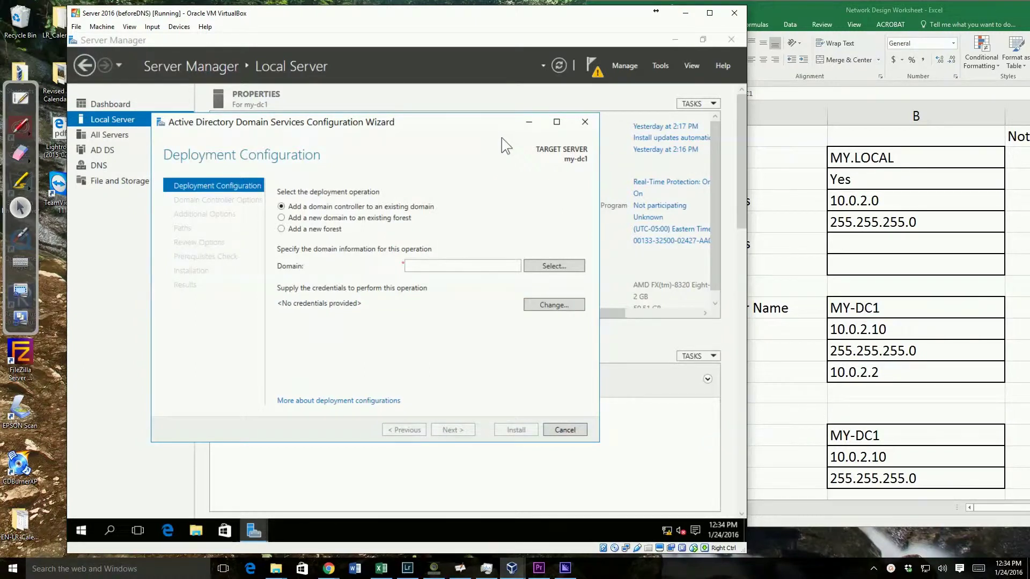
left_click(281, 229)
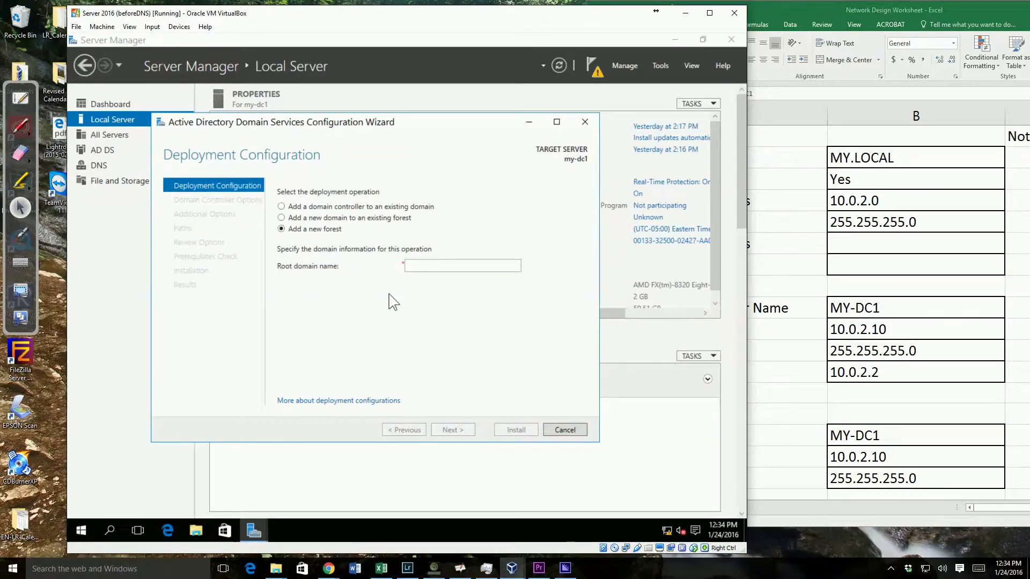
left_click(434, 265)
type("MY")
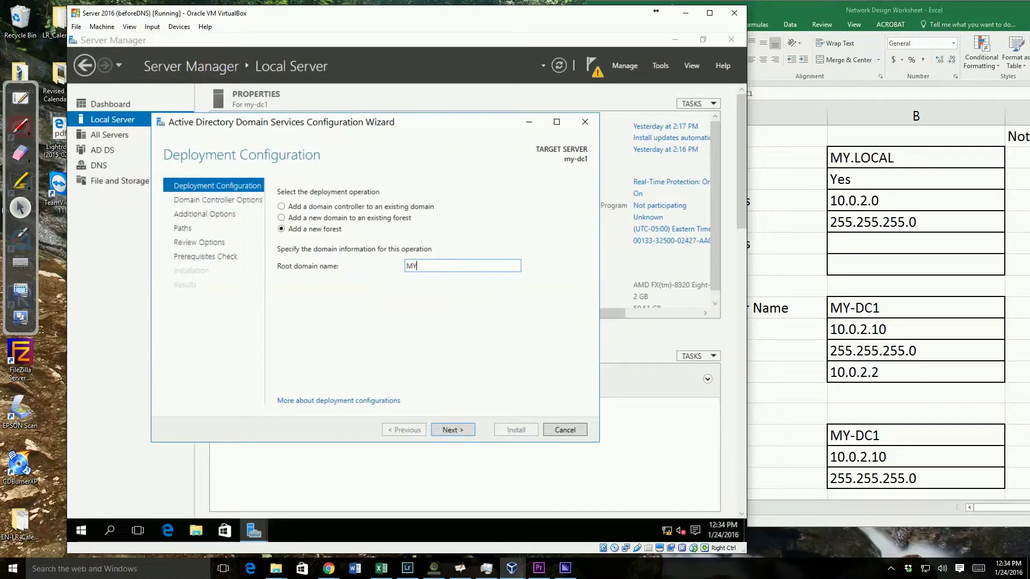
type(".LOCAL")
Step: Continue to Domain Controller Options and review the forest and domain functional level lists without changing them
left_click(452, 430)
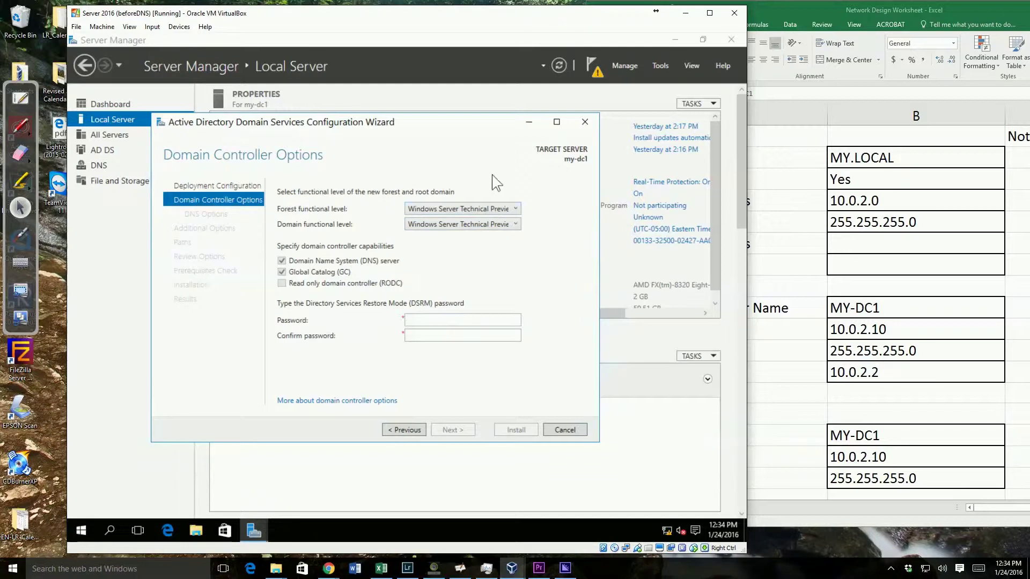
left_click(501, 210)
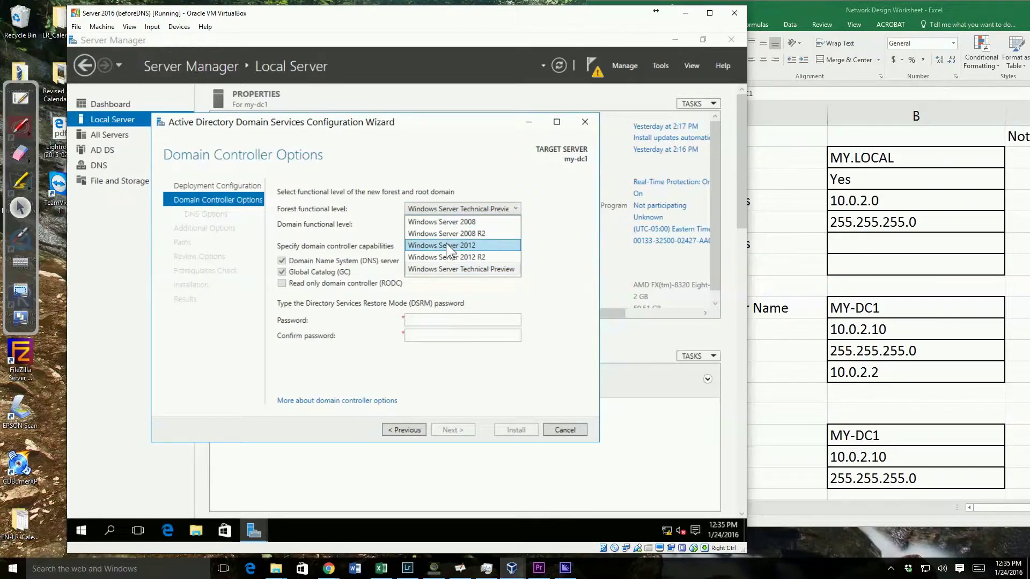
left_click(546, 236)
left_click(469, 226)
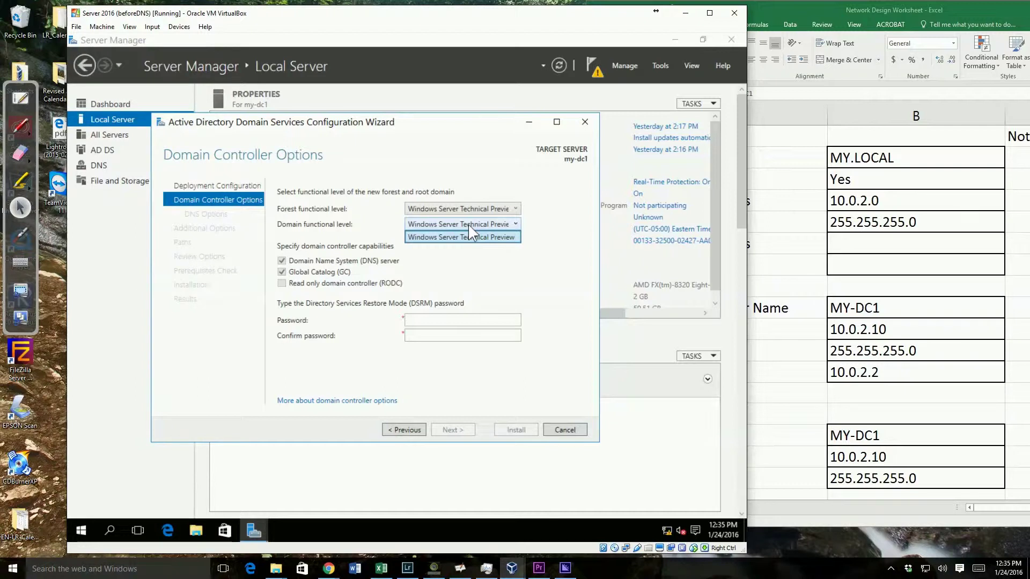
left_click(535, 229)
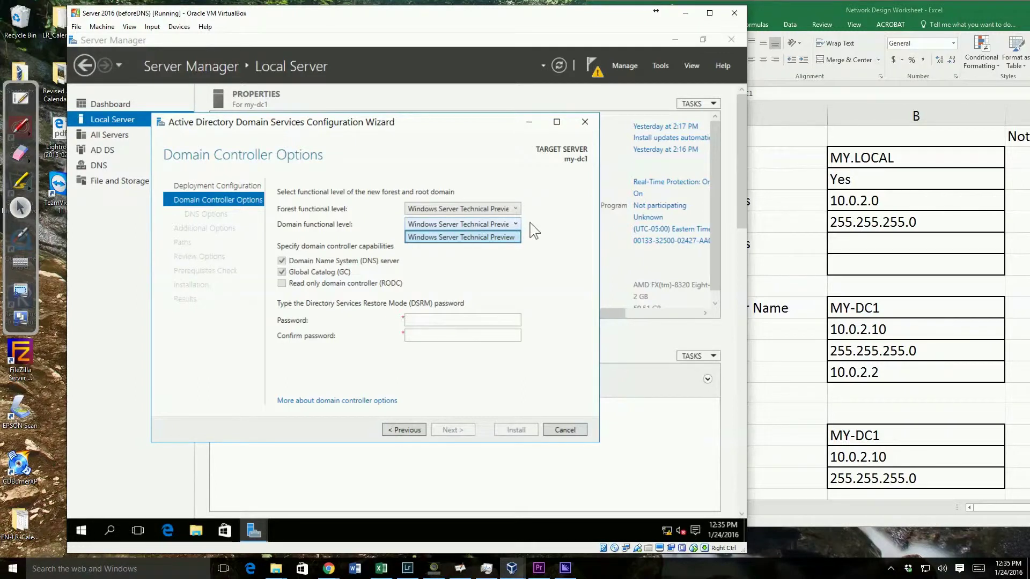
Step: Try forest level Windows Server 2012 to compare domain levels, then restore Windows Server Technical Preview
left_click(491, 209)
left_click(478, 245)
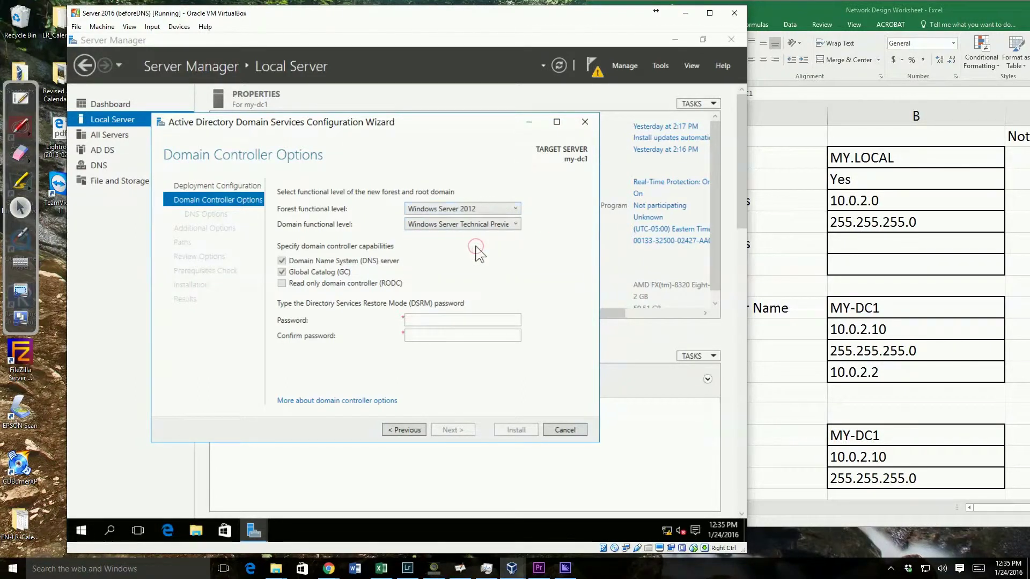
left_click(478, 224)
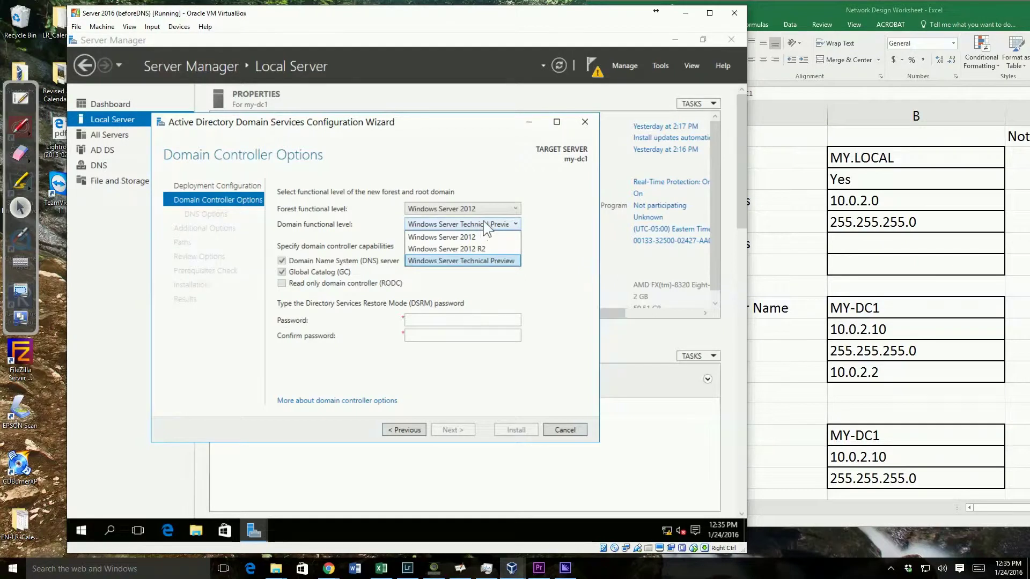
left_click(536, 190)
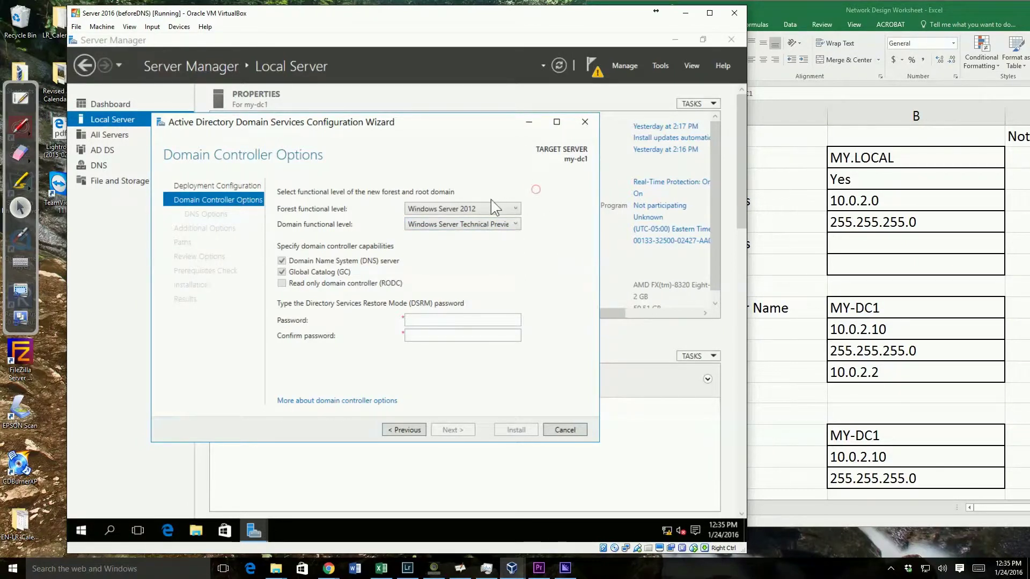
left_click(485, 209)
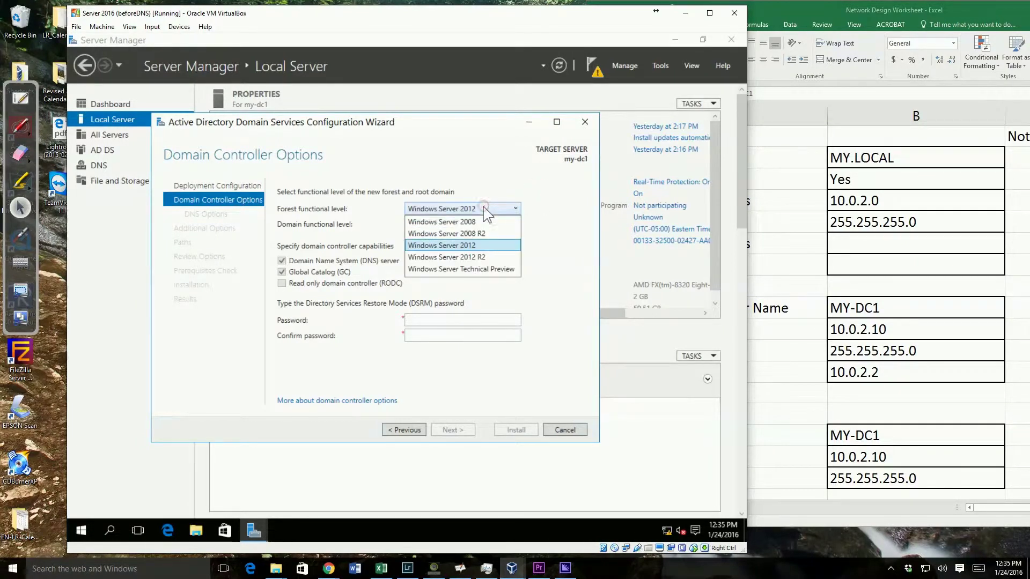
left_click(487, 269)
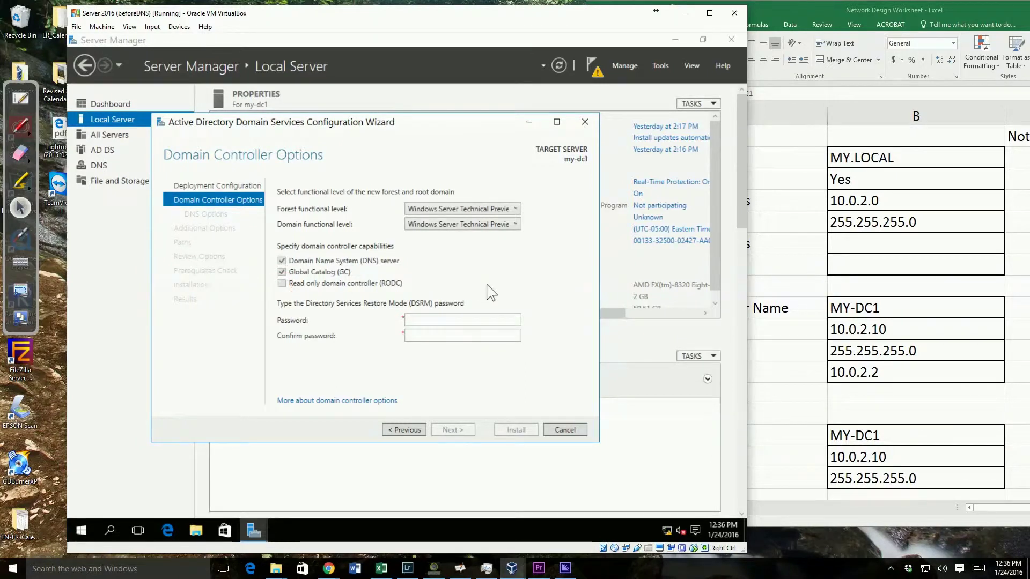
Step: Enter the DSRM password in both Password and Confirm password, then advance to DNS Options
left_click(481, 319)
type("Password")
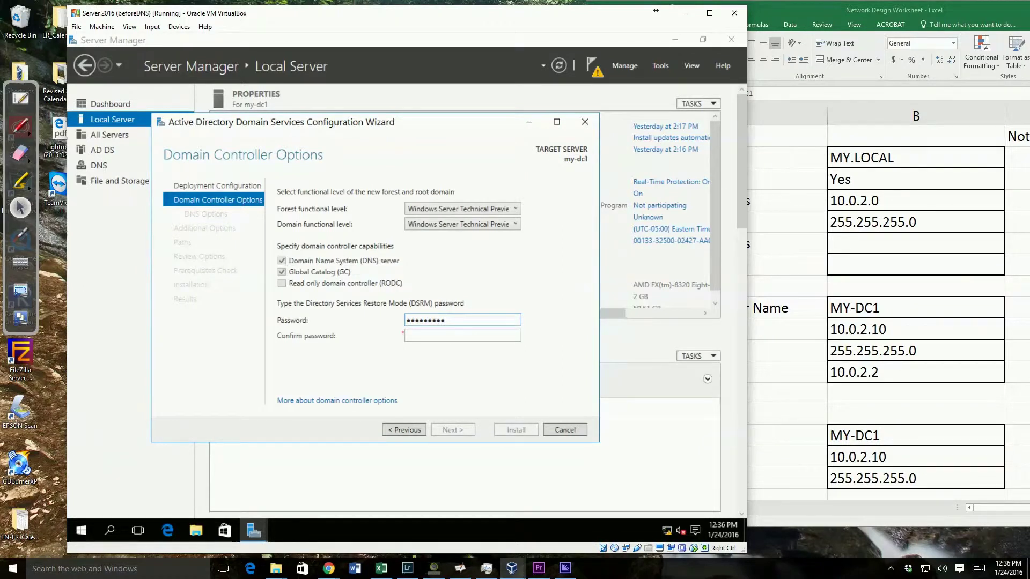
key("Tab")
type("P")
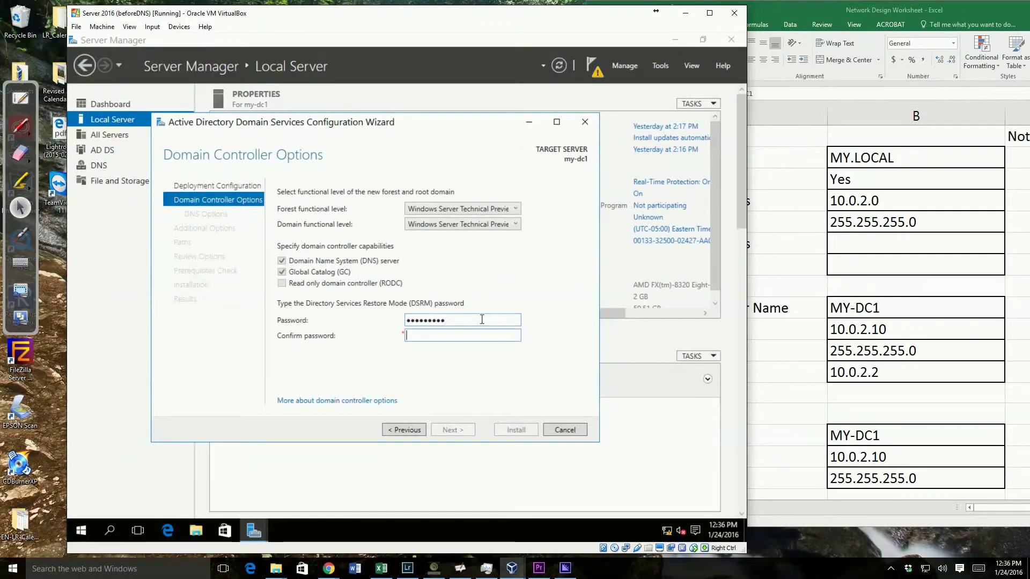
type("assword")
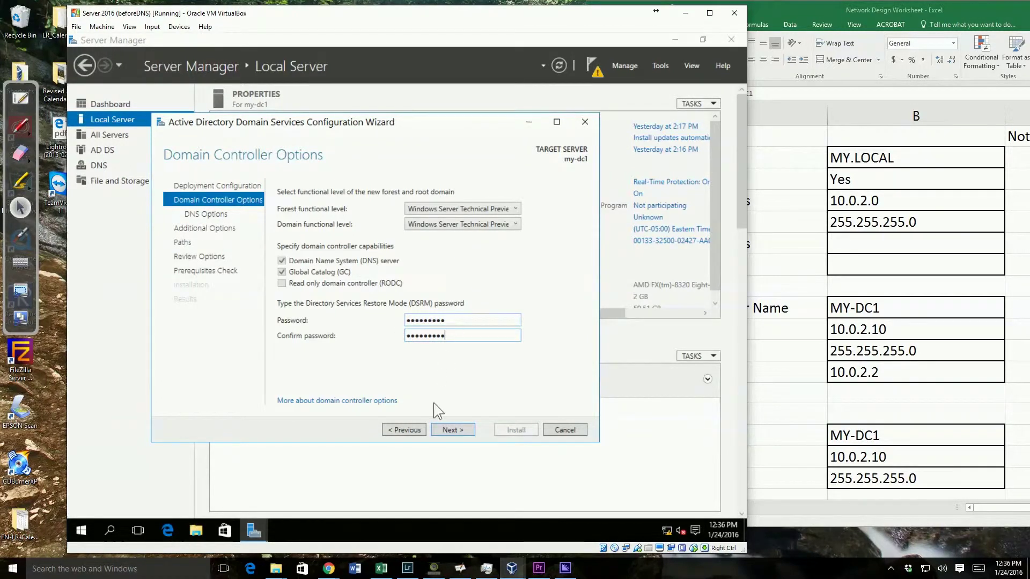
left_click(457, 430)
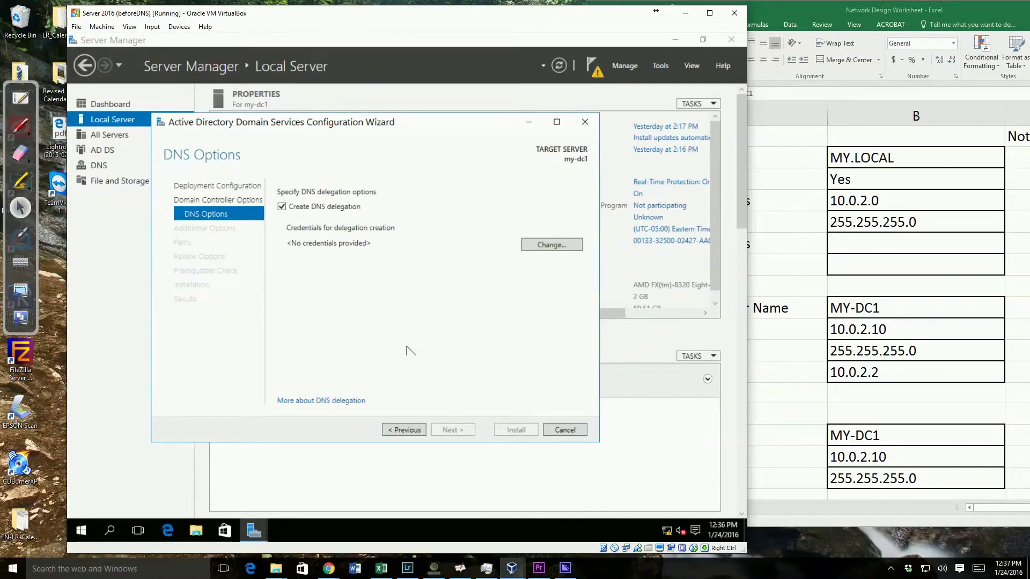
Step: Provide the administrator user name and password for DNS delegation, then advance to Additional Options
left_click(331, 242)
left_click(535, 250)
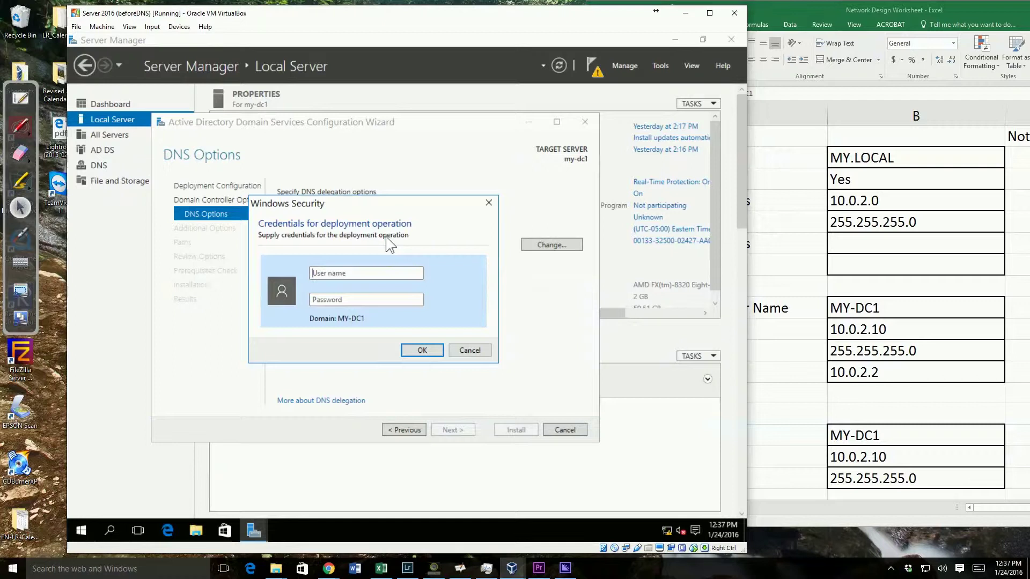
type("ad")
type("minis")
type("trator")
type("••••••")
type("••")
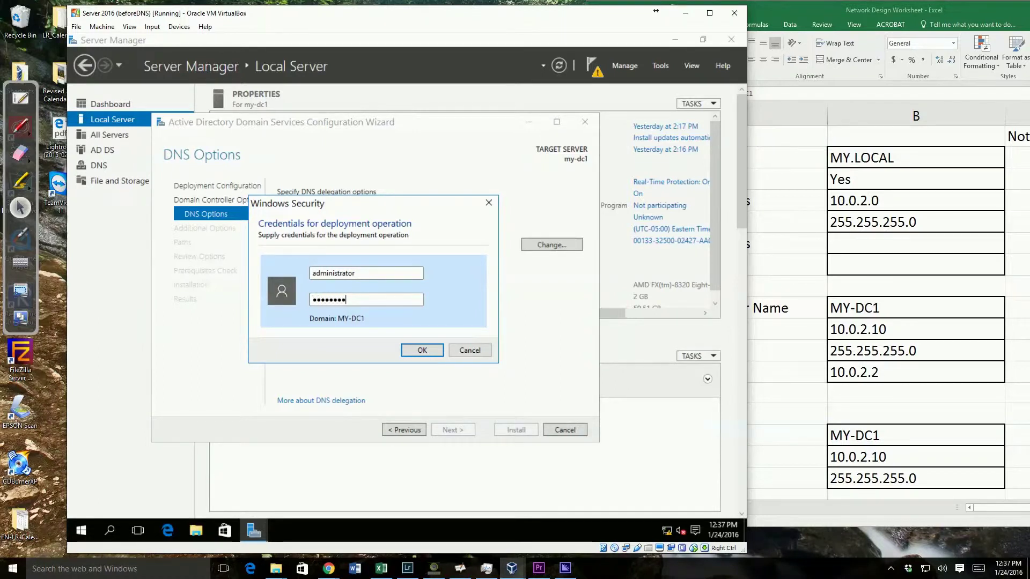
left_click(416, 351)
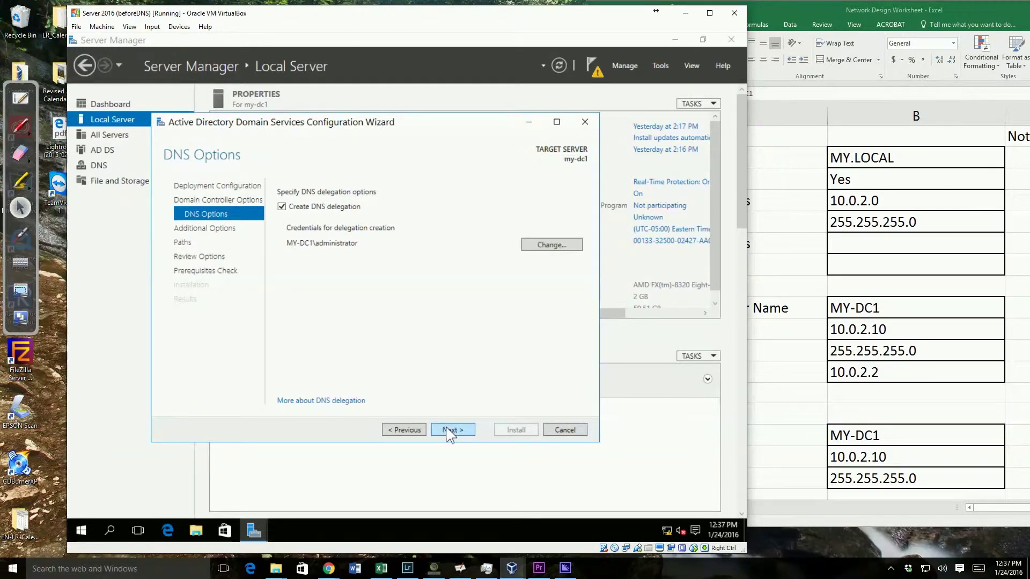
left_click(449, 430)
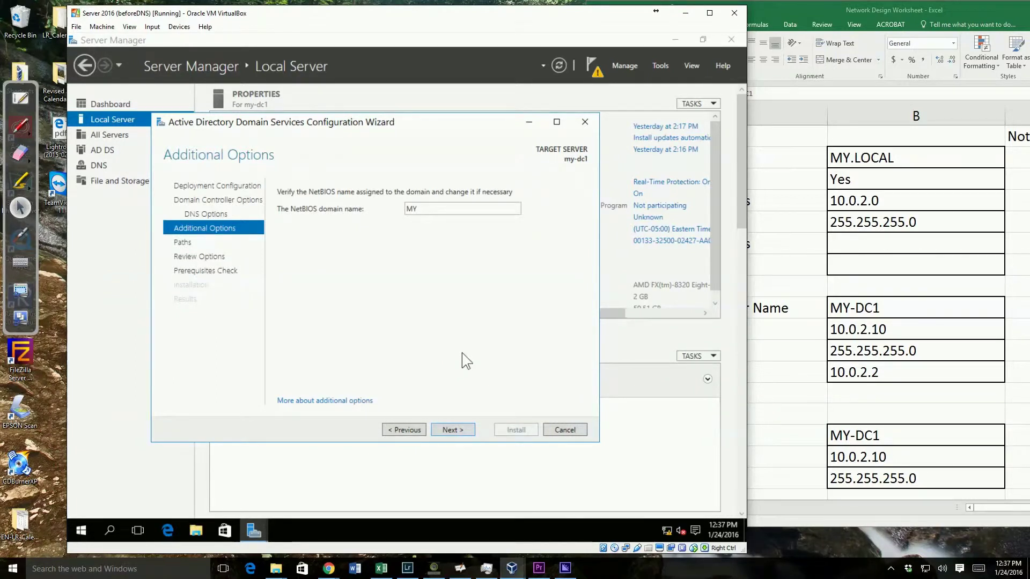
Step: Keep NetBIOS name MY and go on to Paths with default C:\Windows\NTDS and SYSVOL folders
left_click(454, 430)
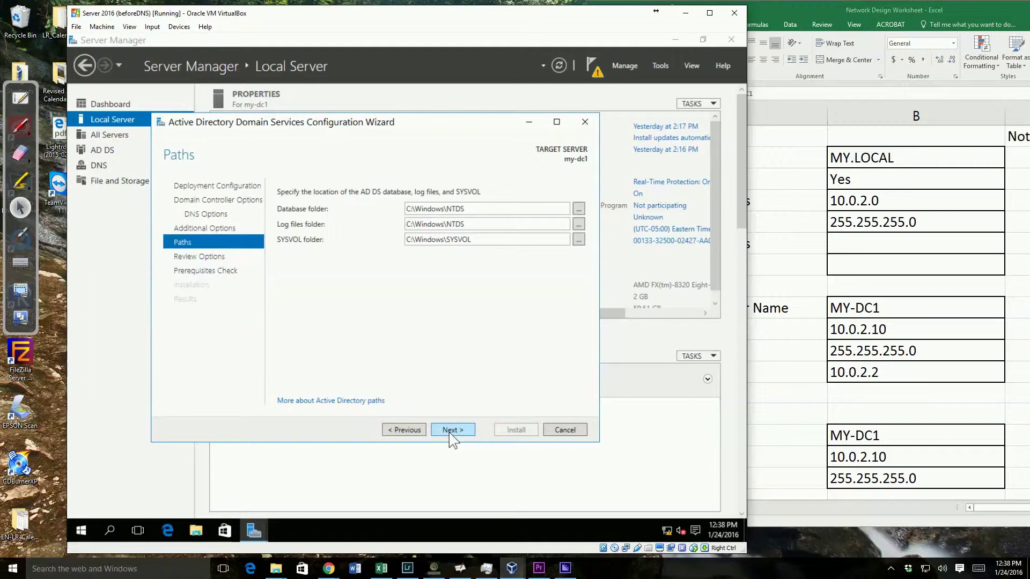
Step: Review the MY.LOCAL forest summary, then view and close the Install-ADDSForest script in Notepad
left_click(449, 432)
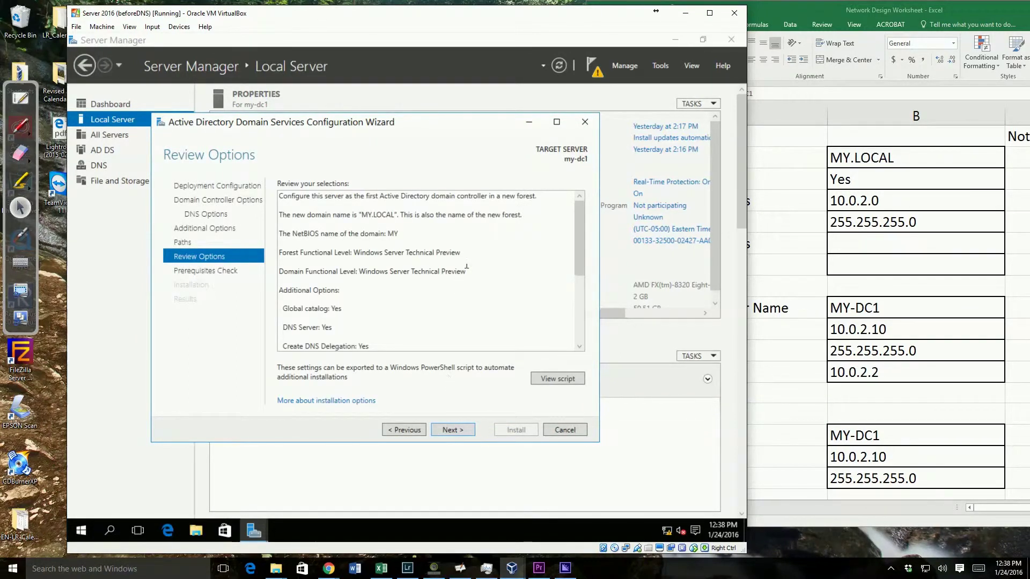
scroll(471, 258, "down", 5)
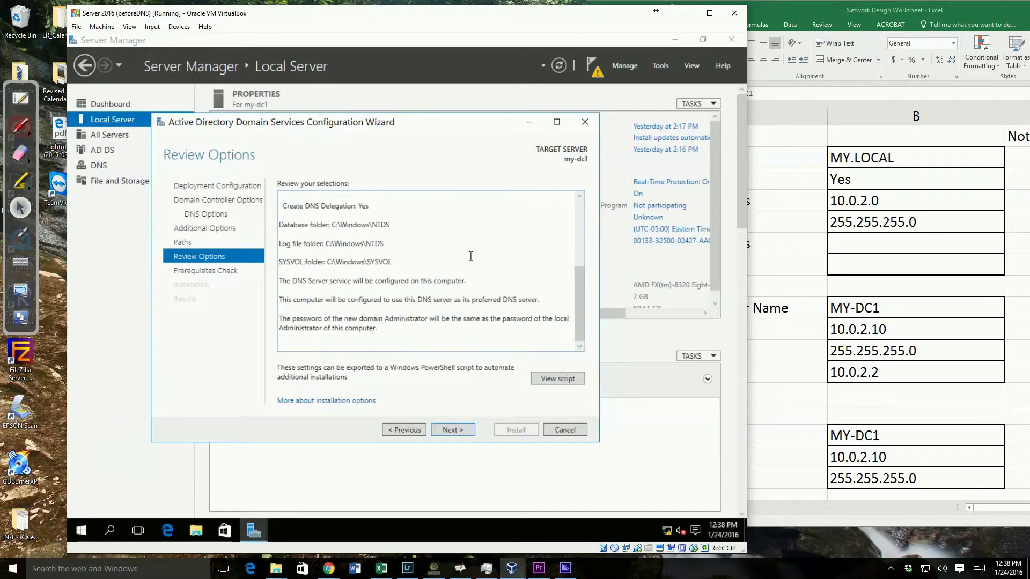
scroll(471, 256, "up", 5)
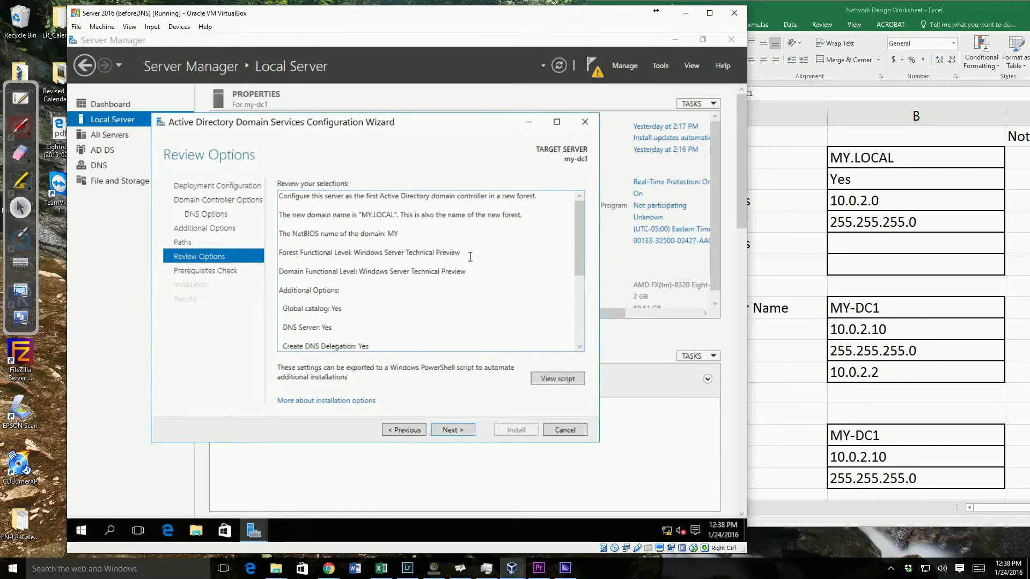
left_click(552, 379)
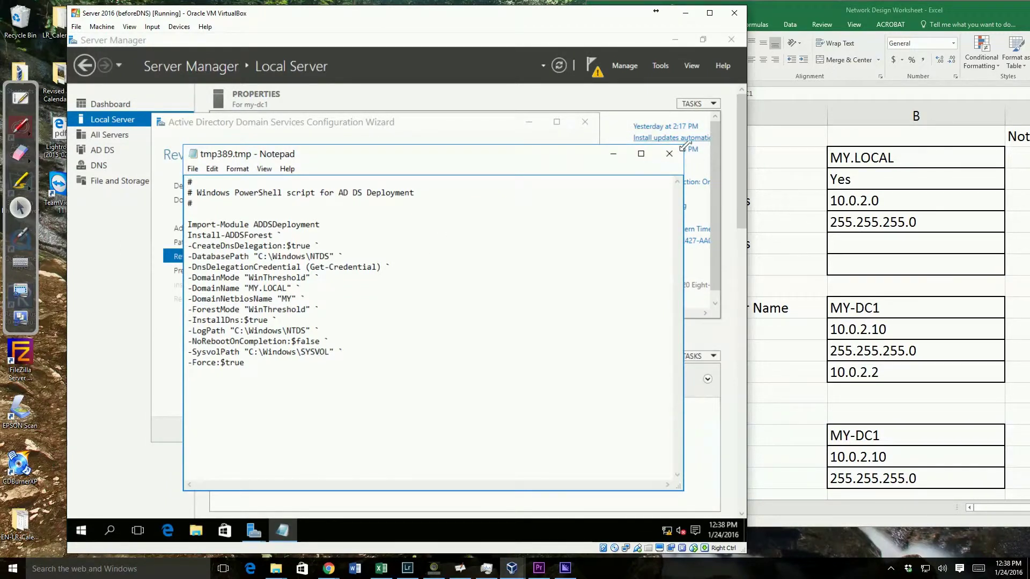
left_click(670, 155)
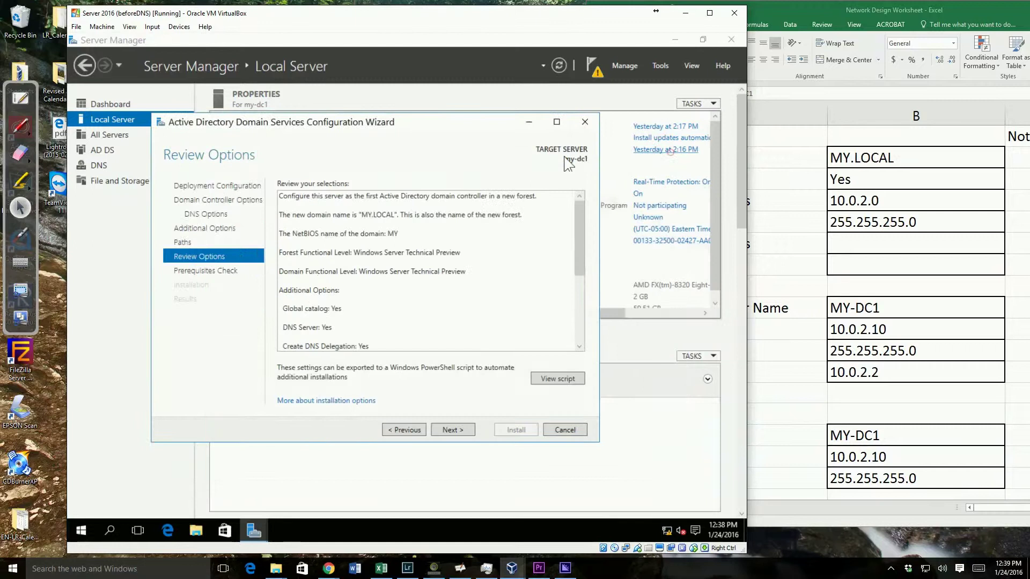
Step: Advance from Review Options to the Prerequisites Check and let all checks pass
left_click(453, 430)
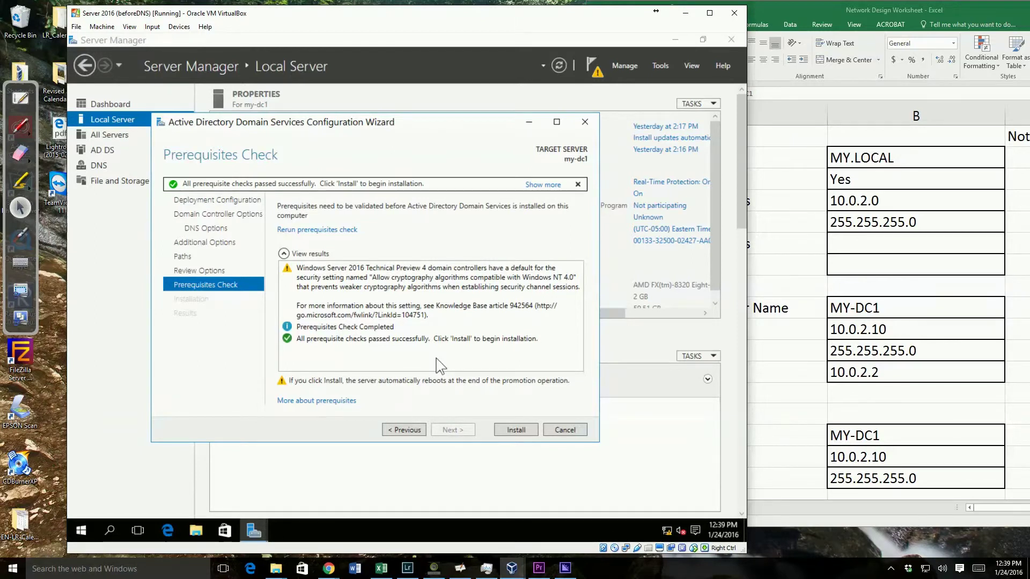
Step: Install the domain controller, then after reboot open the AD DS page listing MY-DC1 at 10.0.2.10
left_click(502, 429)
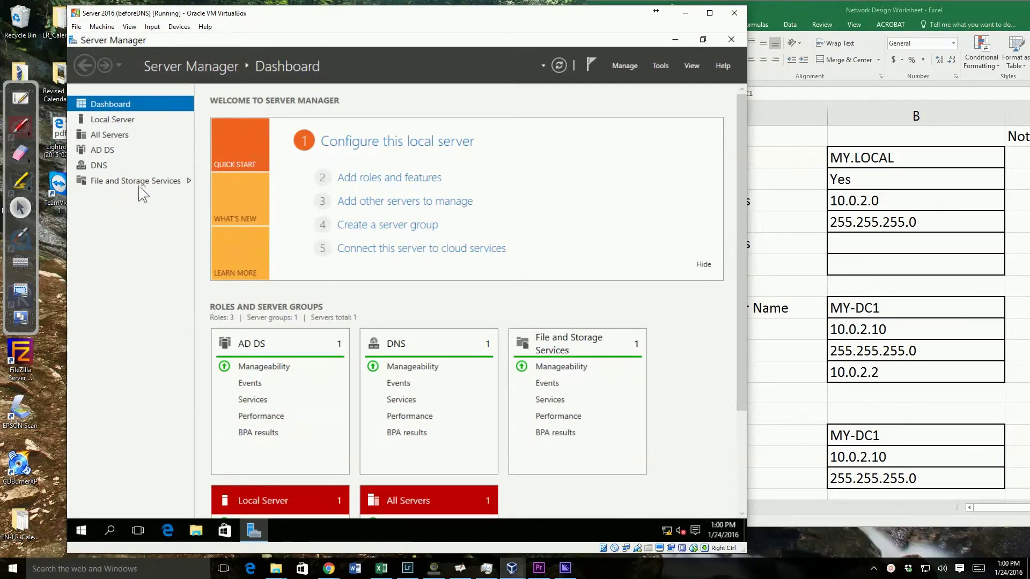
left_click(102, 151)
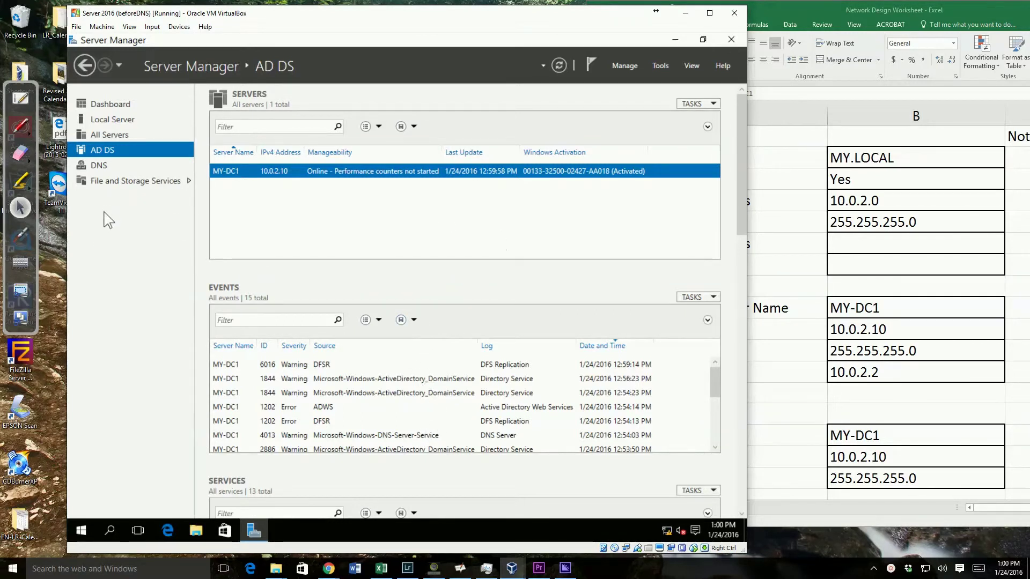
left_click(81, 531)
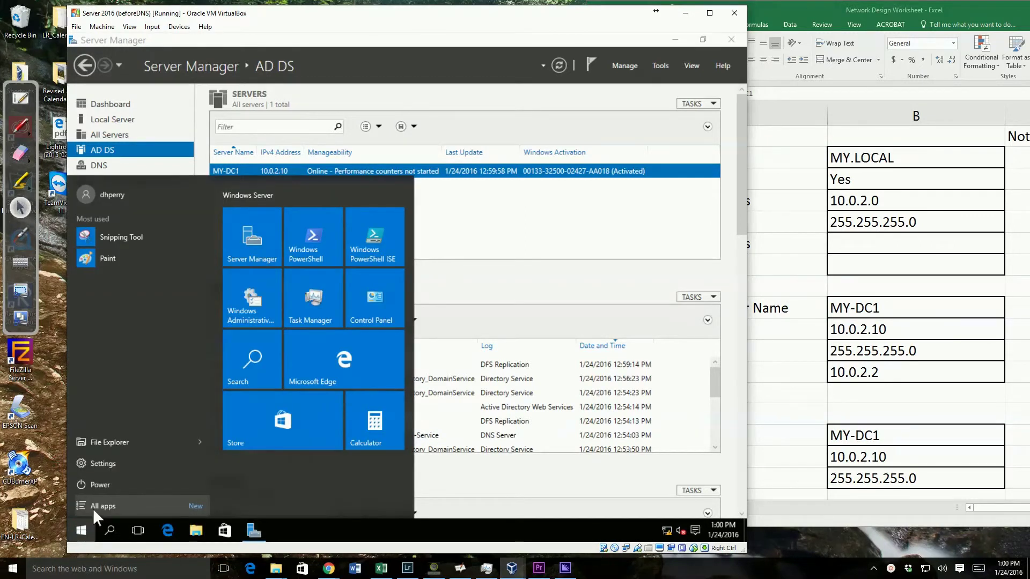
Step: Expand Windows Administrative Tools under All apps and scroll through the new Active Directory and DNS tools
left_click(92, 507)
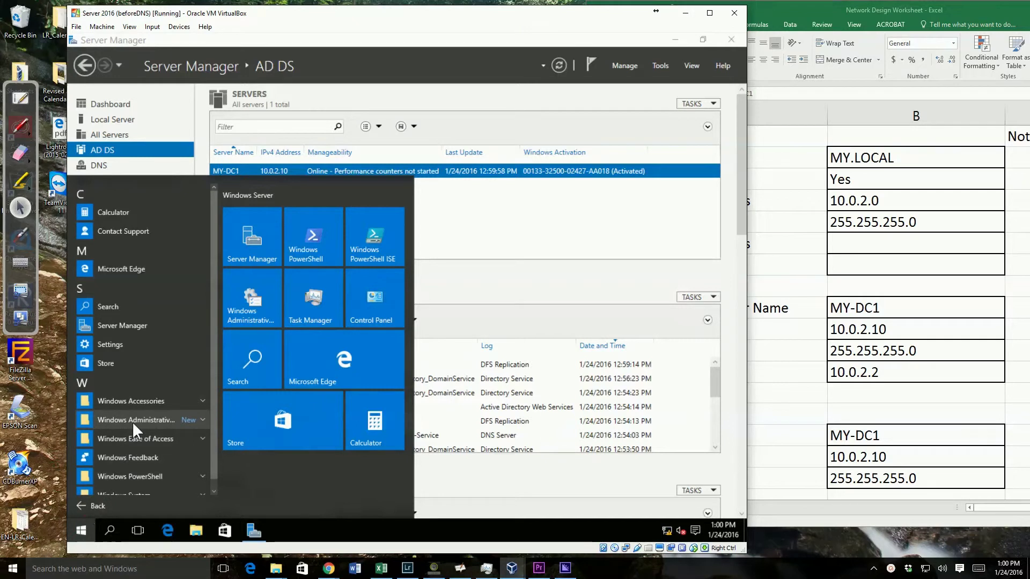
left_click(136, 419)
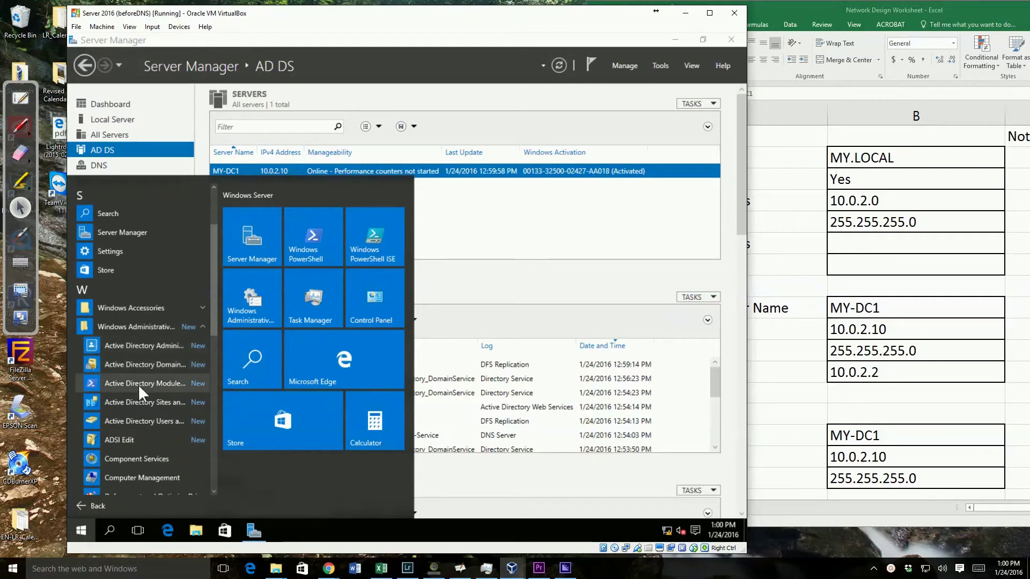
scroll(139, 417, "down", 1)
scroll(141, 412, "down", 3)
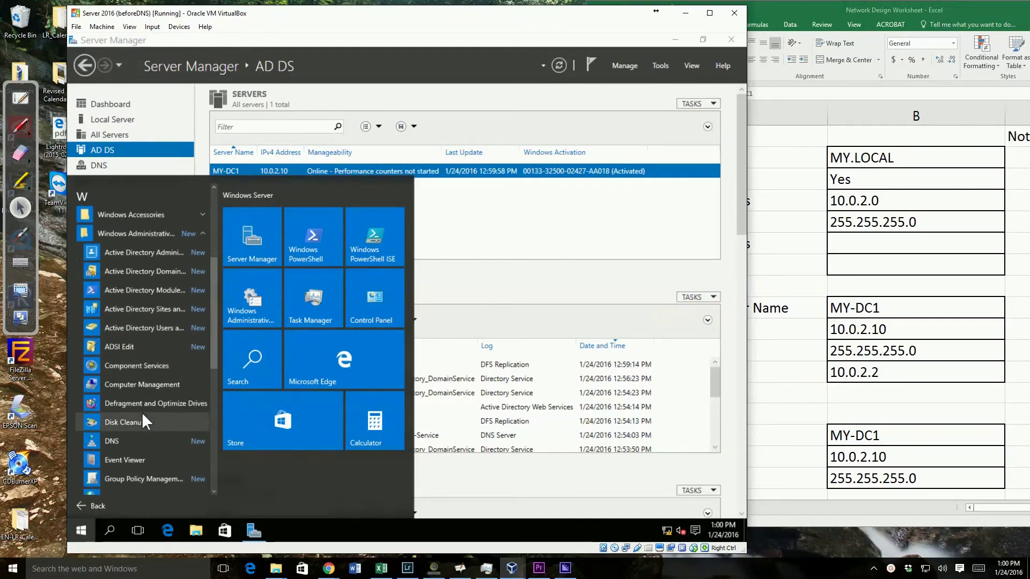
scroll(141, 413, "down", 1)
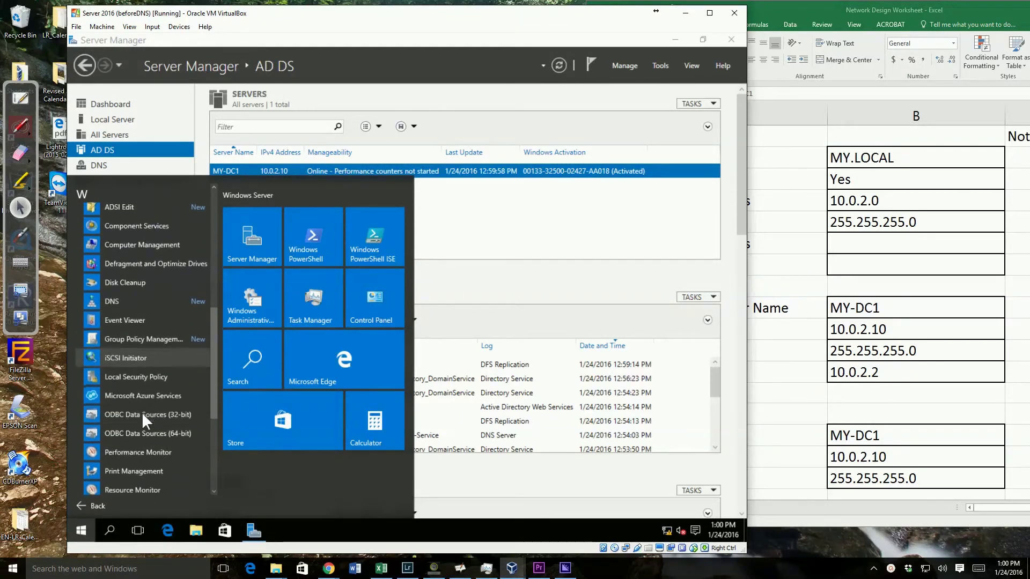